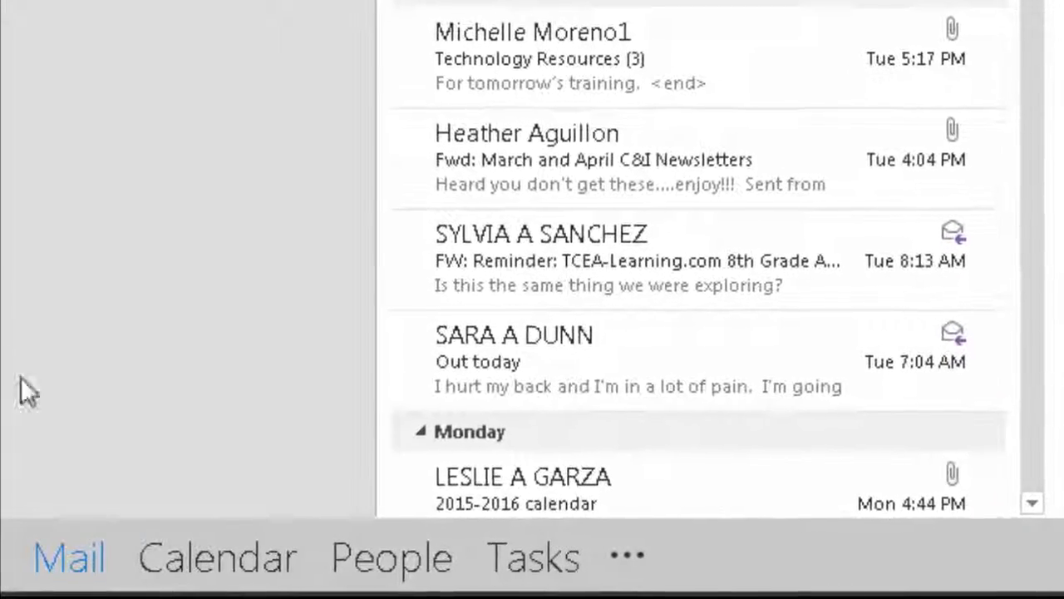
# Open the calendar and create a new appointment with the subject "Test".
pyautogui.click(206, 574)
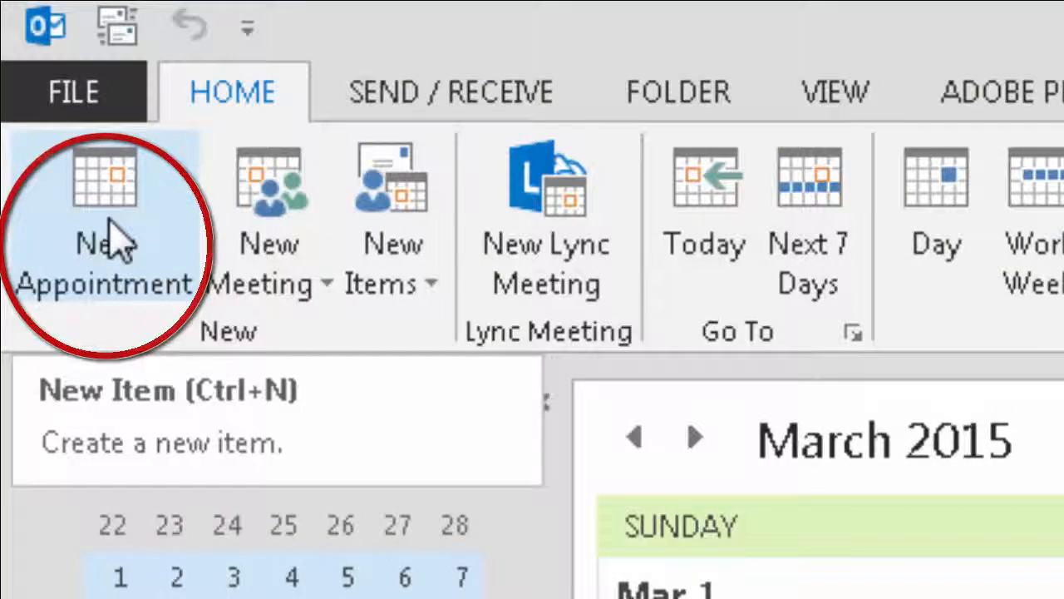
pyautogui.click(115, 241)
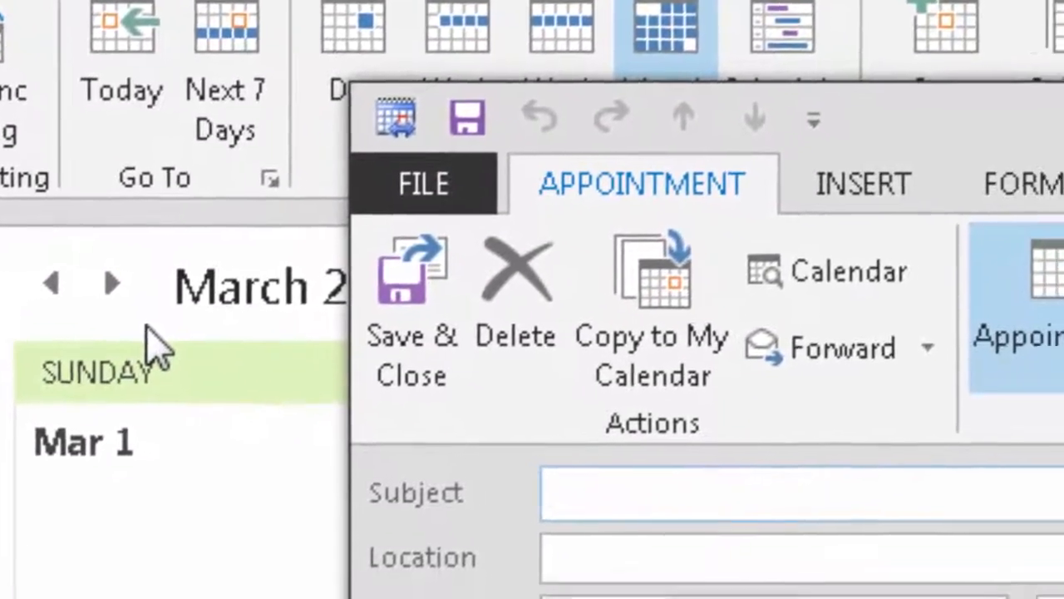
pyautogui.write('Test')
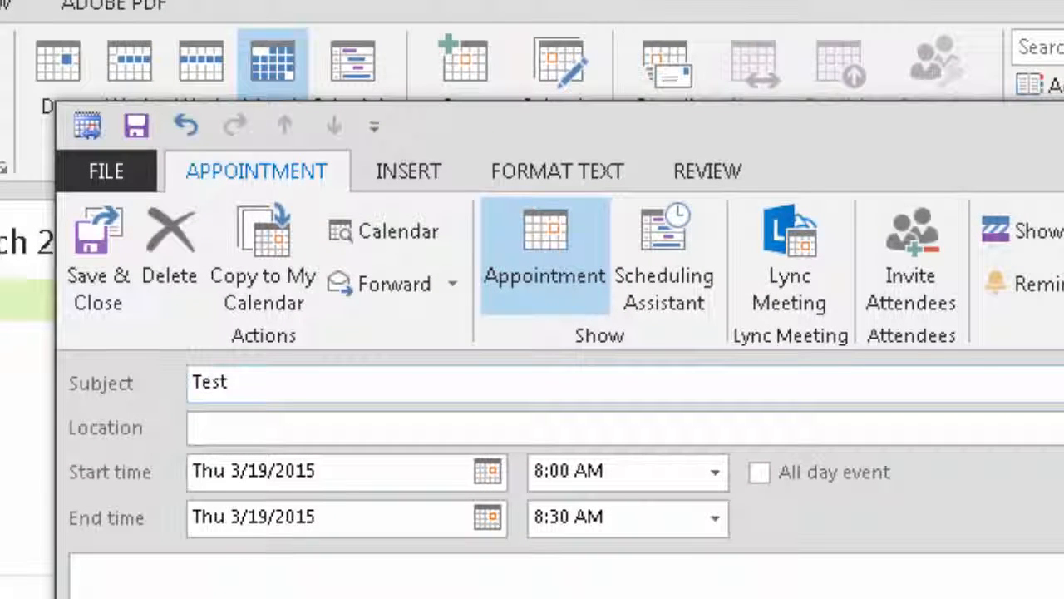
# Set the appointment's location to Central Office Board Room from the previously used locations.
pyautogui.click(352, 431)
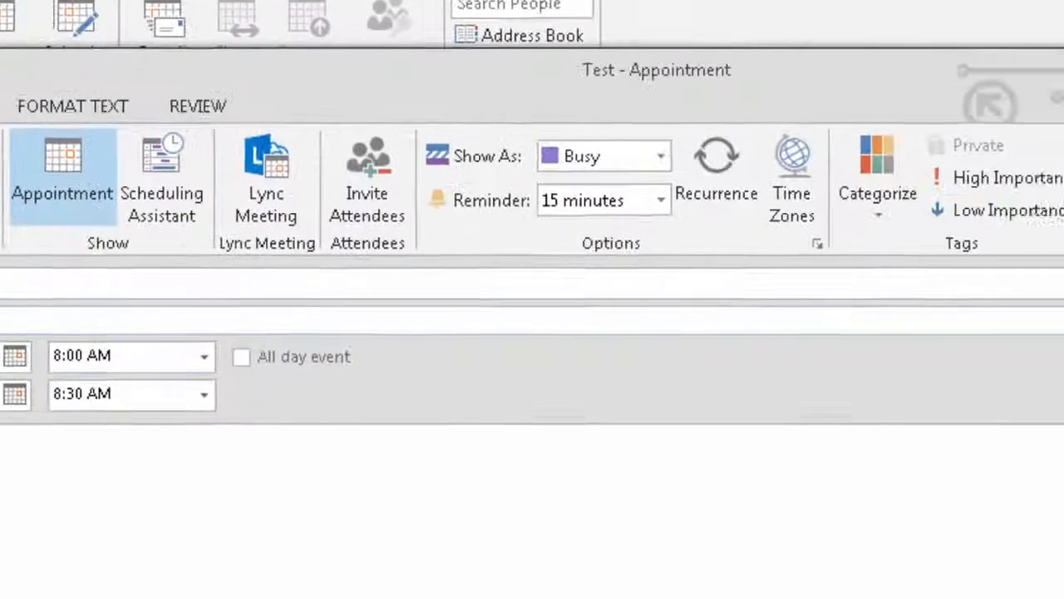
pyautogui.click(1029, 236)
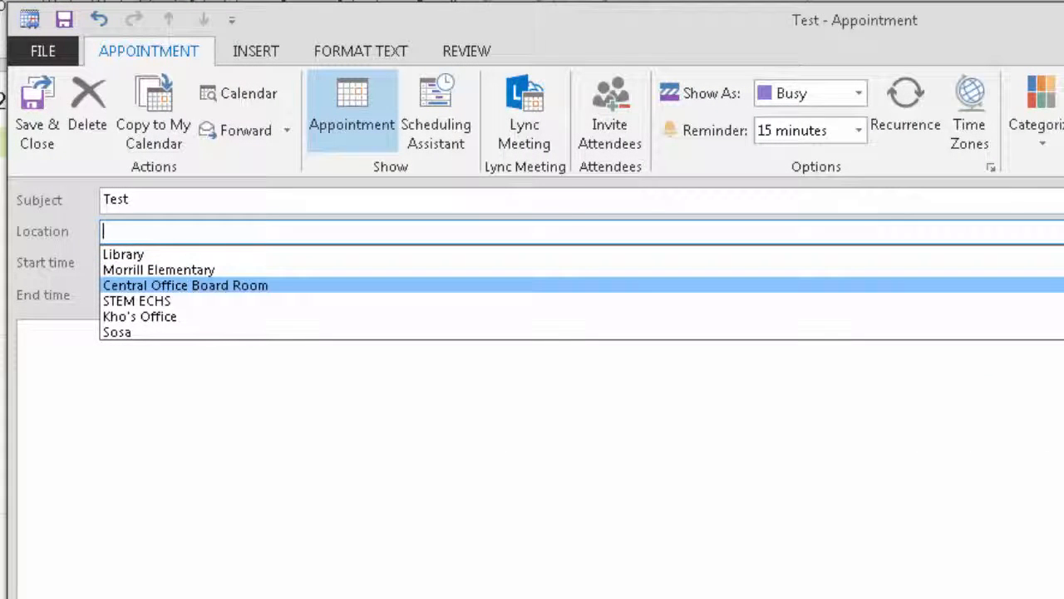
pyautogui.click(734, 286)
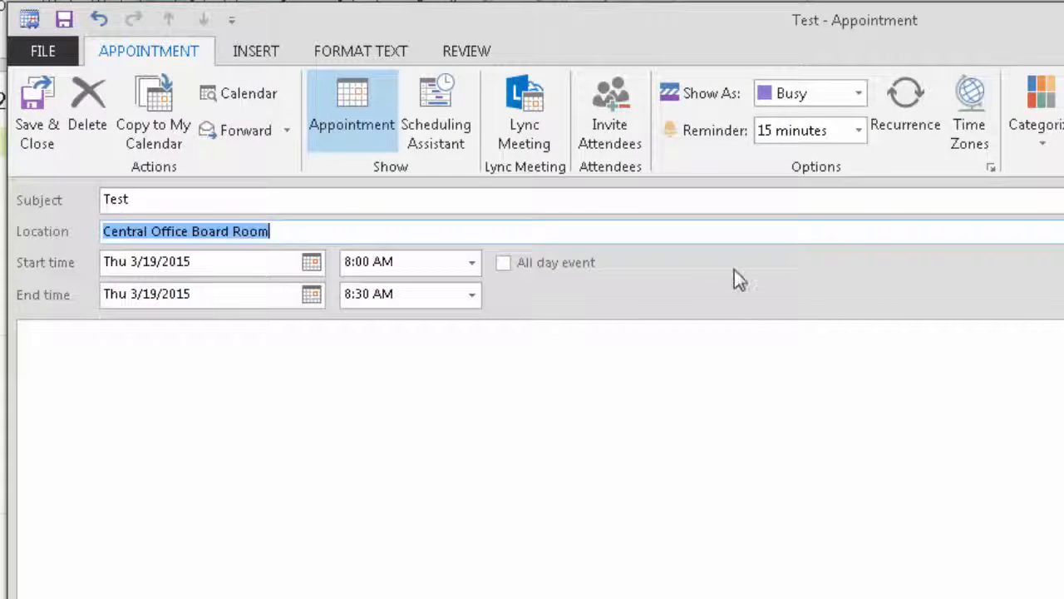
pyautogui.press('BackSpace')
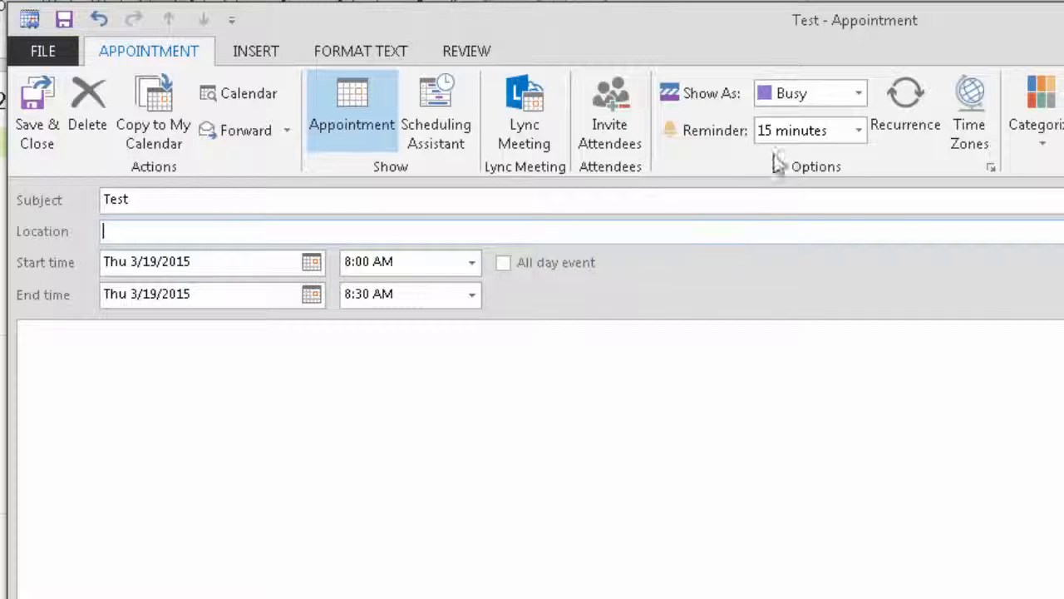
pyautogui.click(1061, 232)
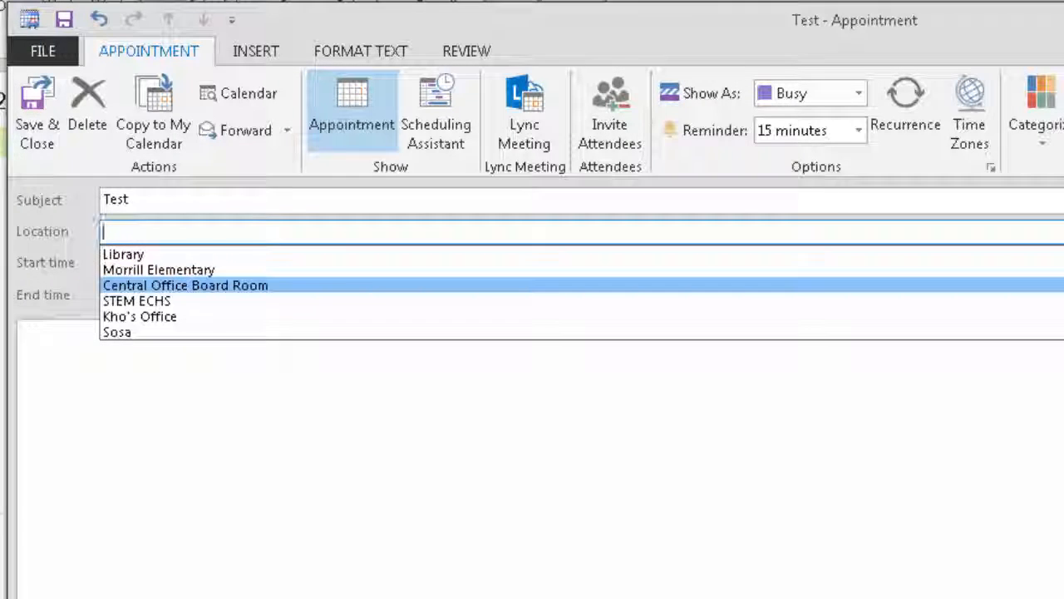
pyautogui.click(798, 286)
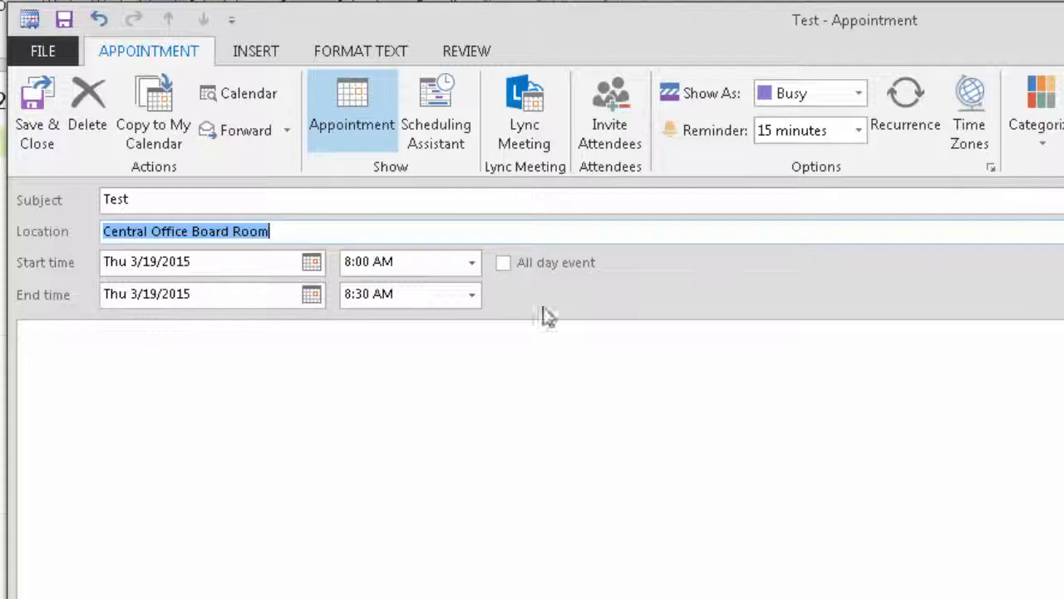
# Set the appointment's start date to Friday 3/20/2015 using the date picker.
pyautogui.click(311, 263)
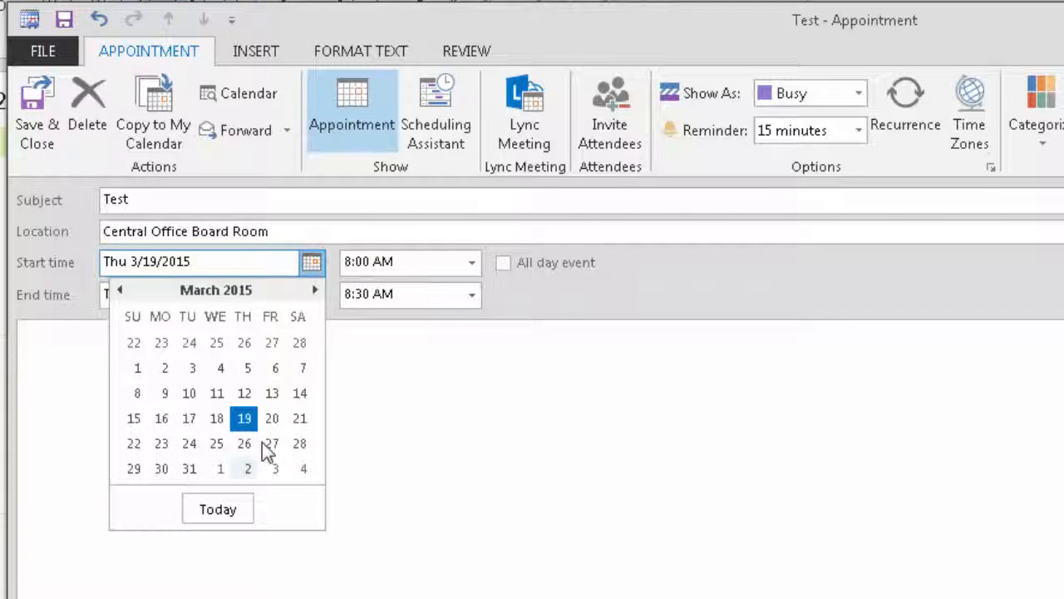
pyautogui.click(120, 290)
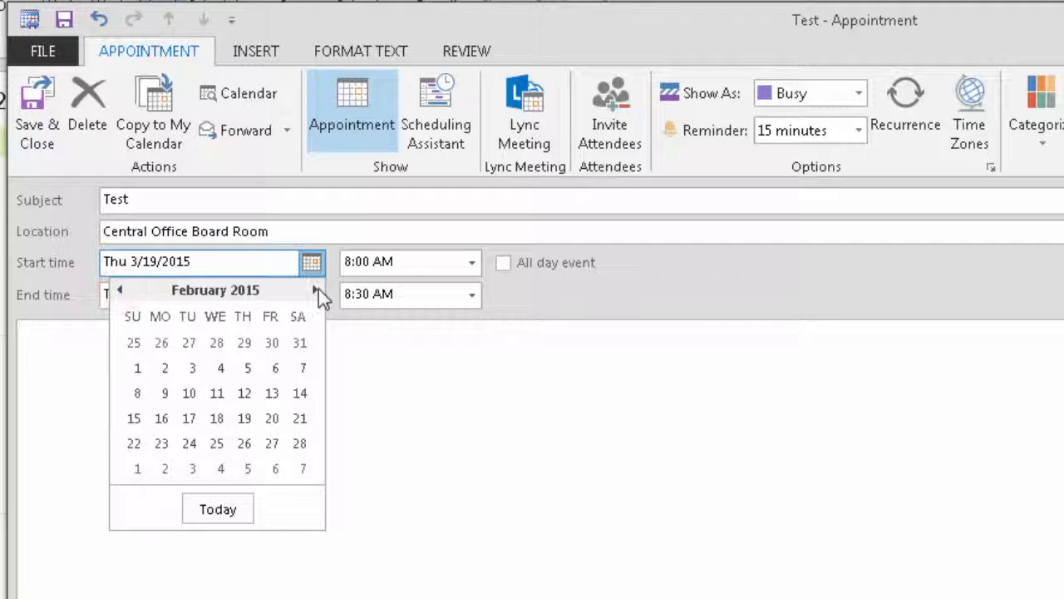
pyautogui.click(317, 290)
pyautogui.click(317, 290)
pyautogui.click(317, 289)
pyautogui.click(121, 290)
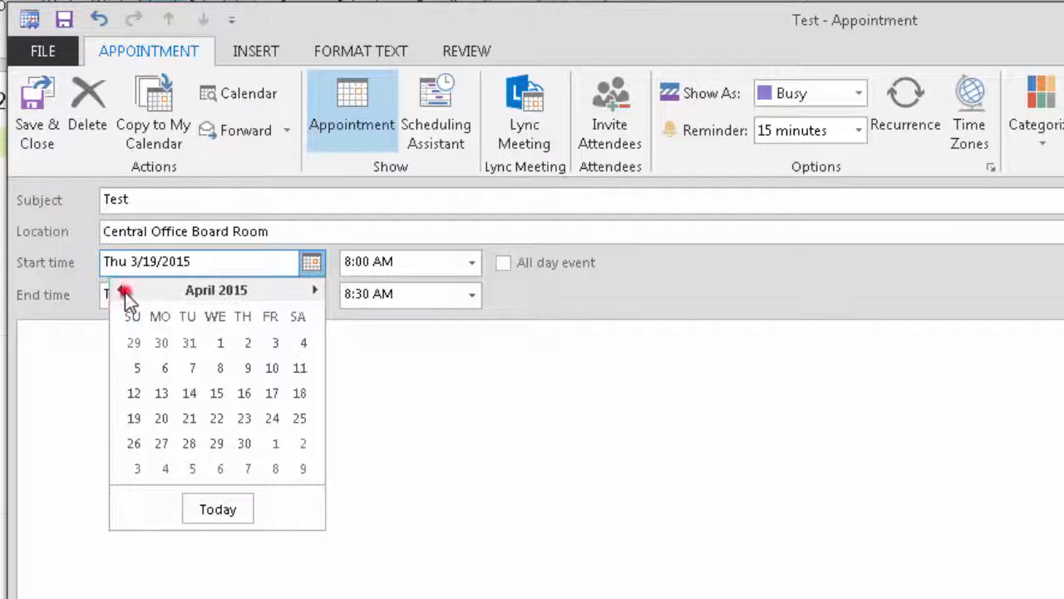
pyautogui.click(122, 290)
pyautogui.click(273, 418)
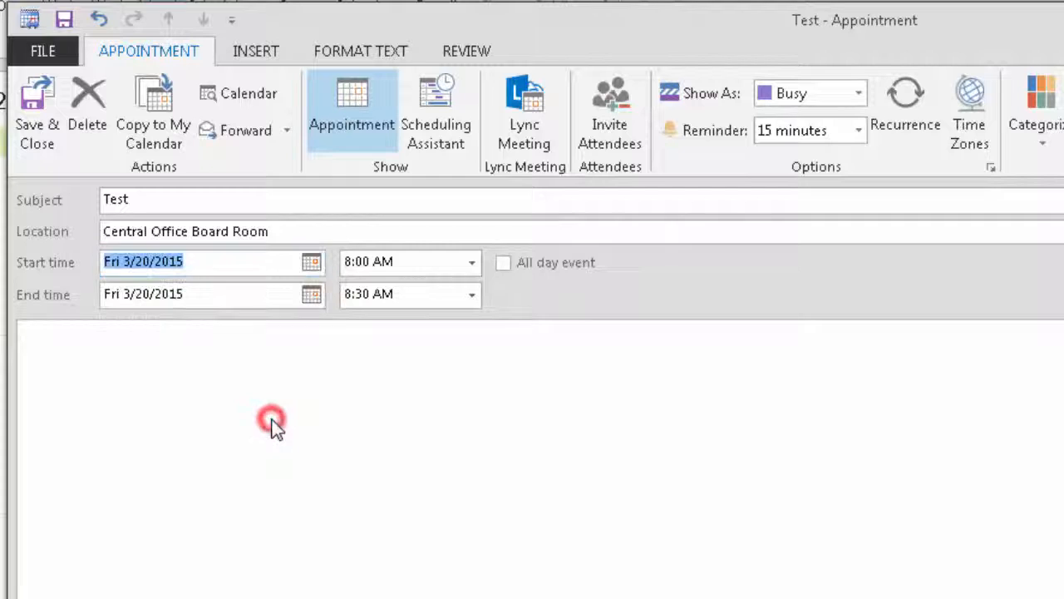
# Clear the appointment's start time and choose 8:30 AM from the available times.
pyautogui.click(418, 260)
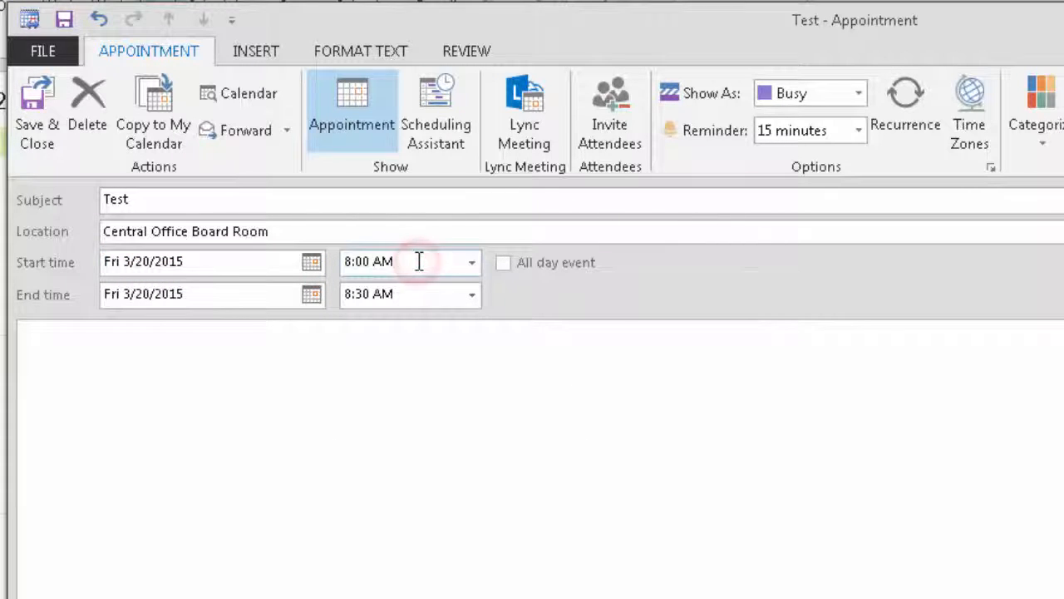
pyautogui.doubleClick(370, 262)
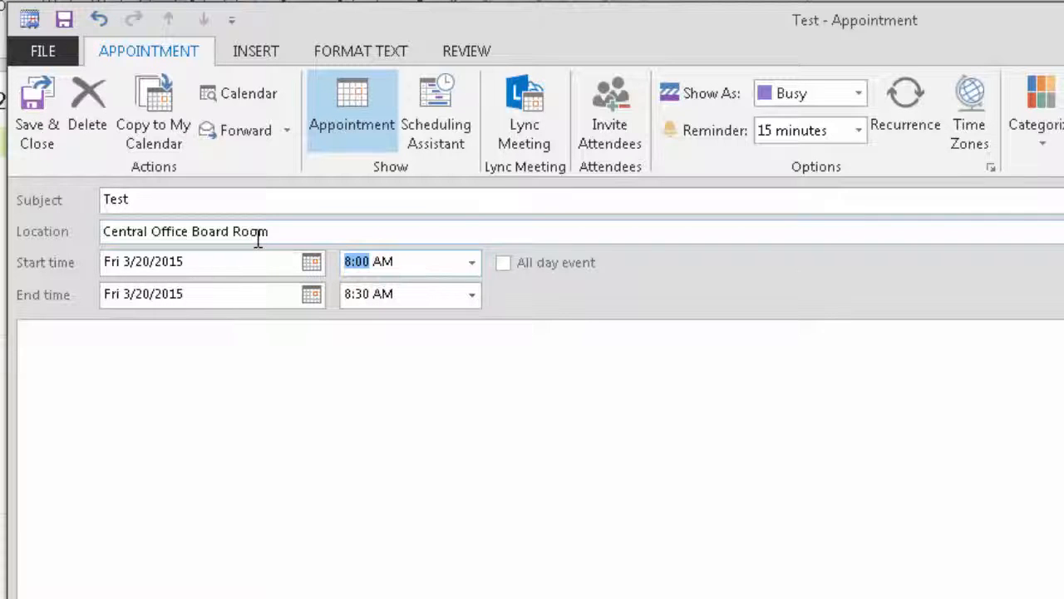
pyautogui.press('BackSpace')
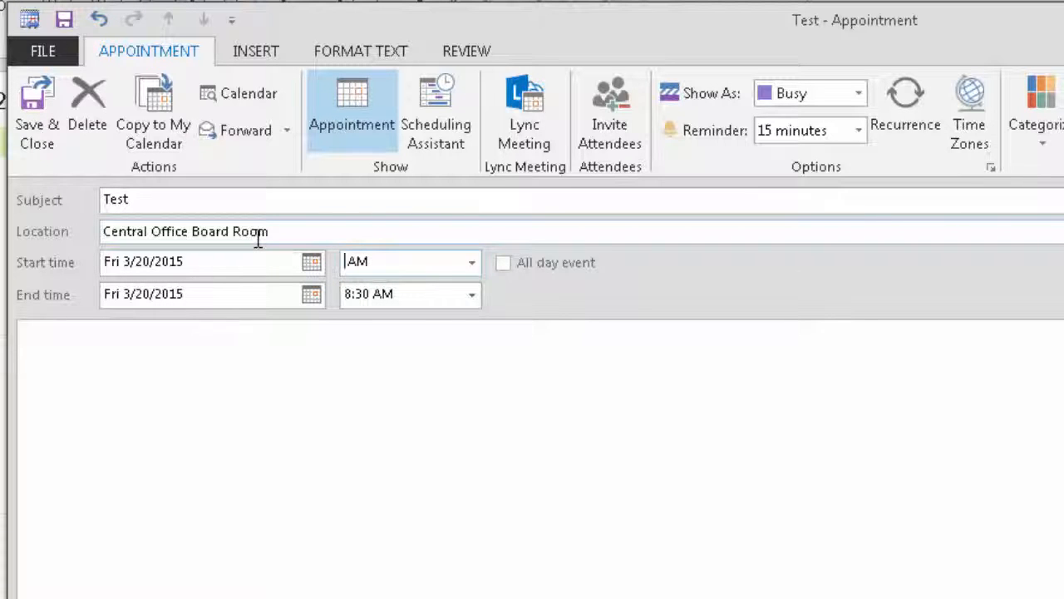
pyautogui.doubleClick(388, 265)
pyautogui.press('BackSpace')
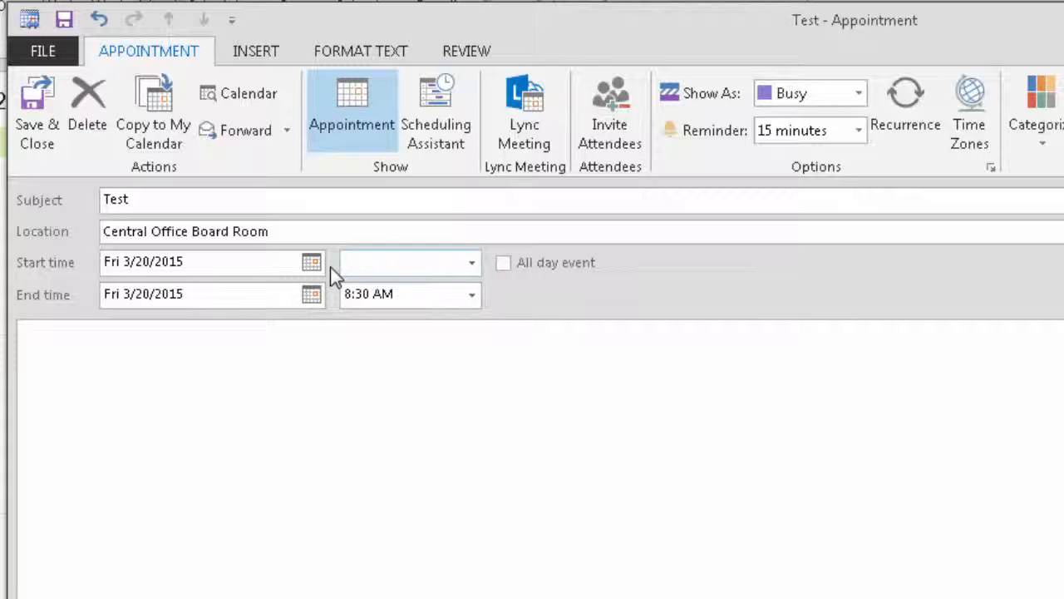
pyautogui.click(472, 265)
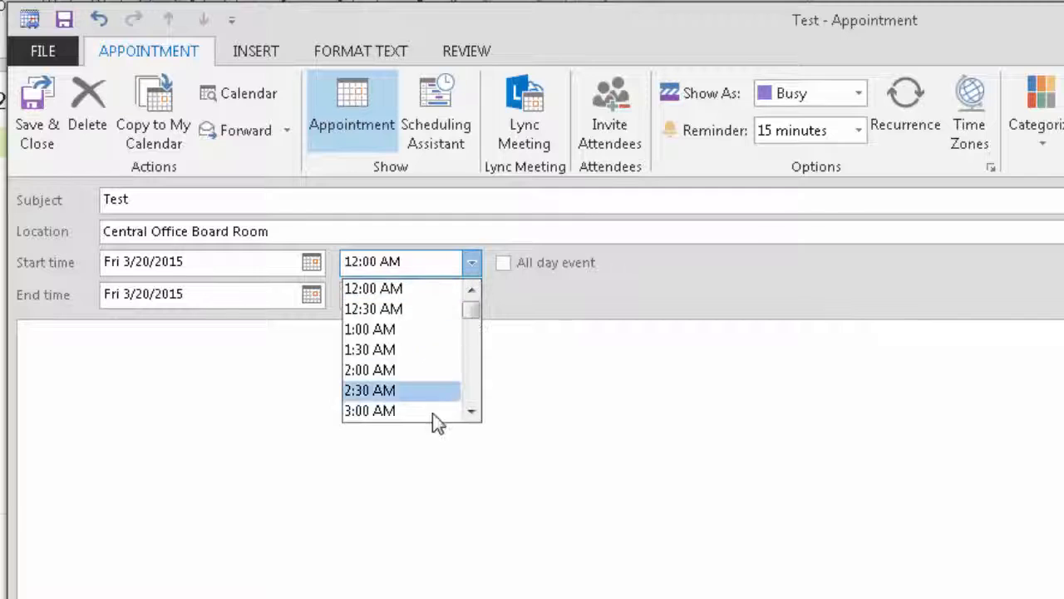
pyautogui.click(475, 411)
pyautogui.click(478, 414)
pyautogui.click(478, 414)
pyautogui.click(478, 414)
pyautogui.click(478, 415)
pyautogui.click(478, 414)
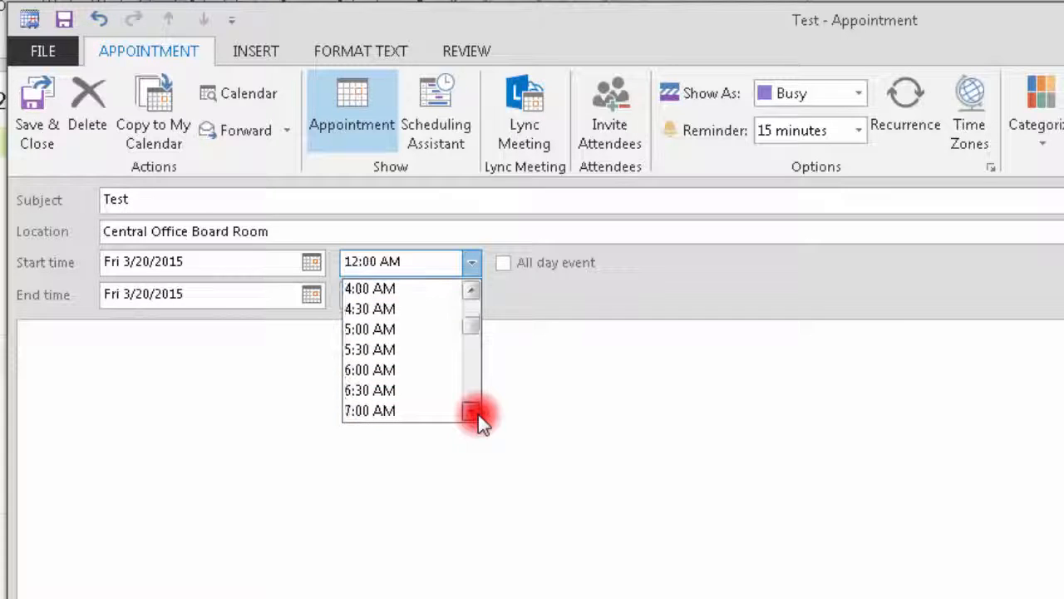
pyautogui.click(478, 414)
pyautogui.click(478, 415)
pyautogui.click(478, 414)
pyautogui.click(479, 414)
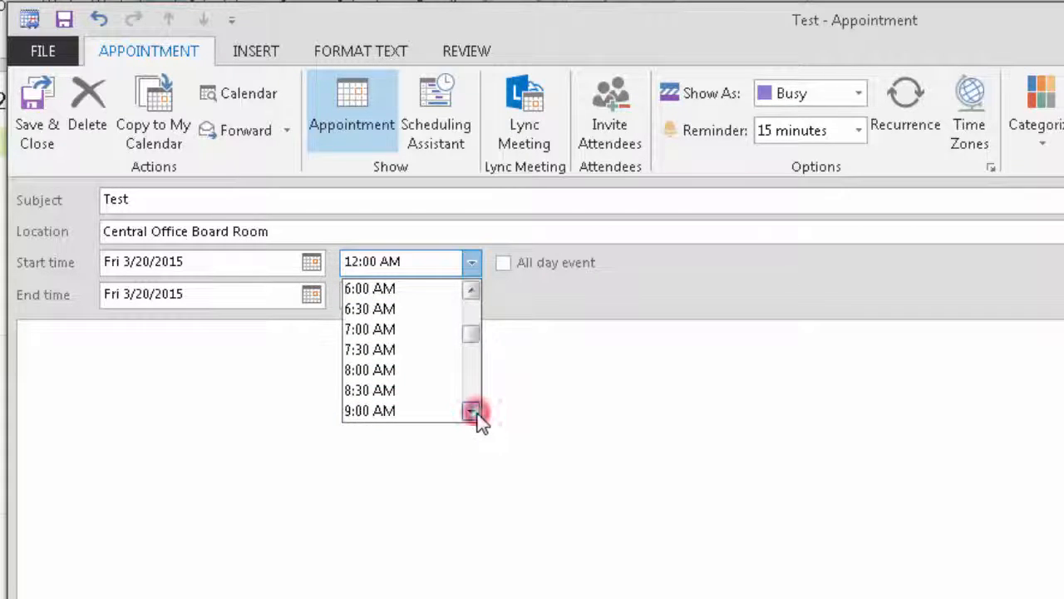
pyautogui.click(479, 414)
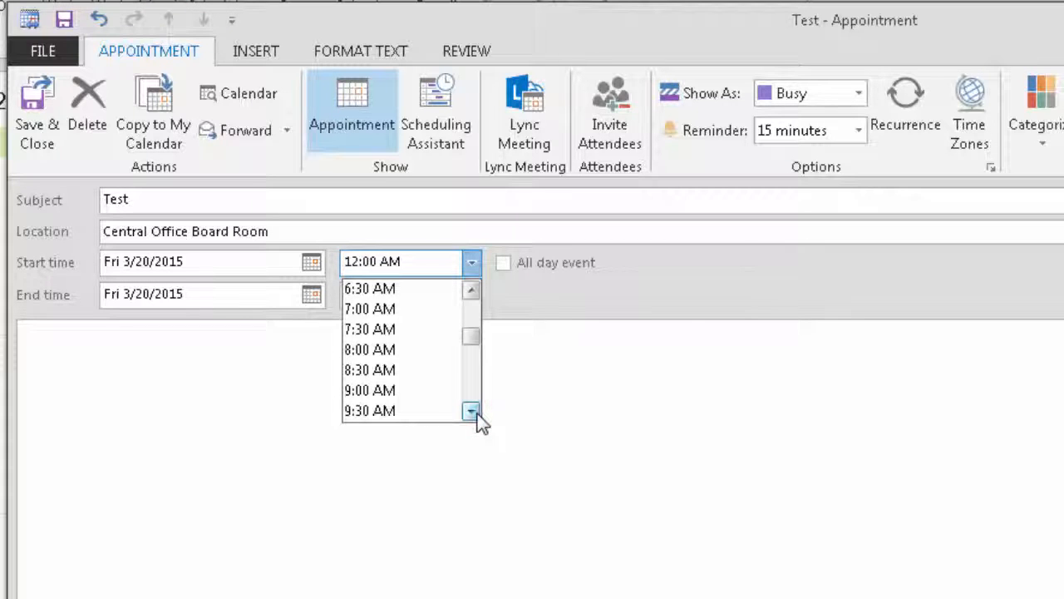
pyautogui.click(399, 370)
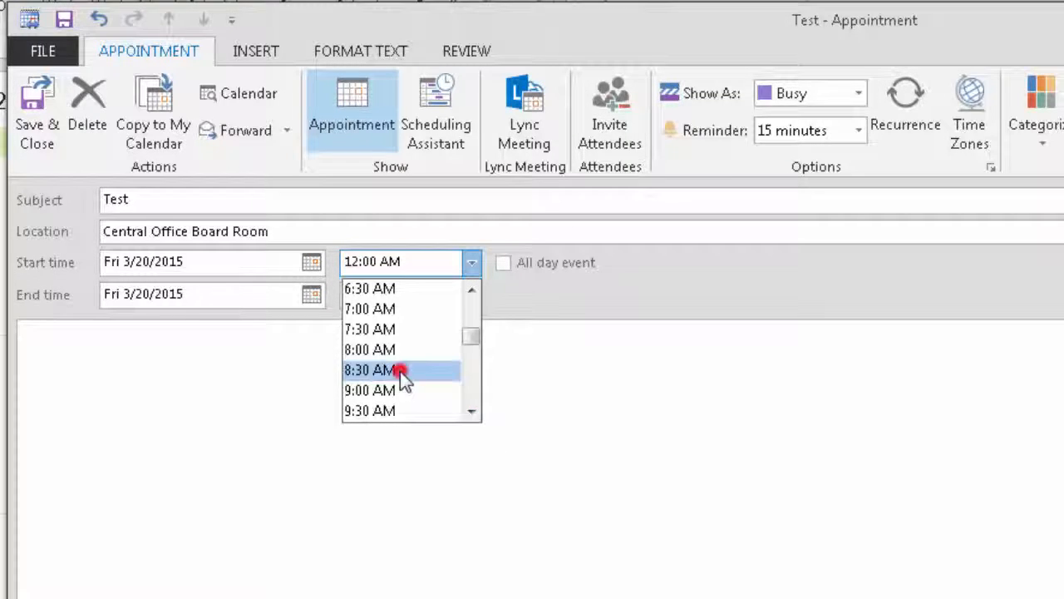
# Set the appointment's start time to 8:15 AM.
pyautogui.click(368, 262)
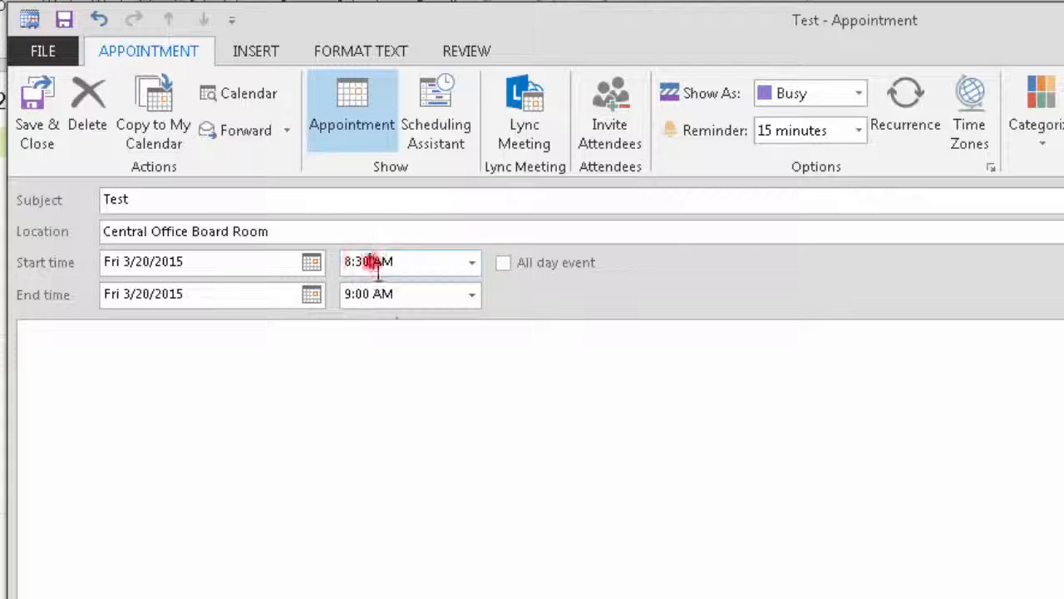
pyautogui.press('BackSpace')
pyautogui.press('BackSpace')
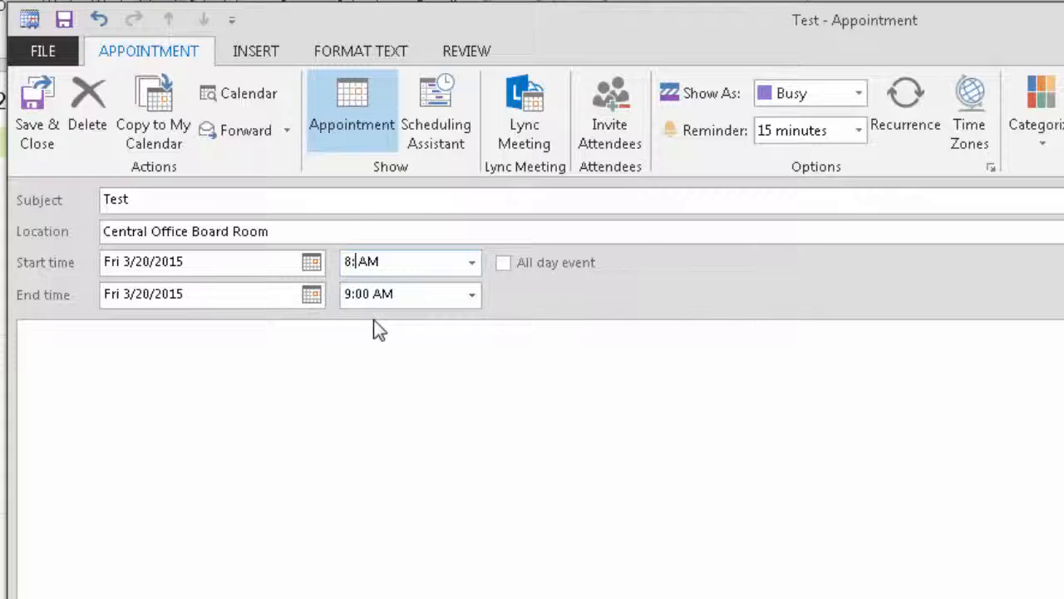
pyautogui.write('15')
pyautogui.click(556, 435)
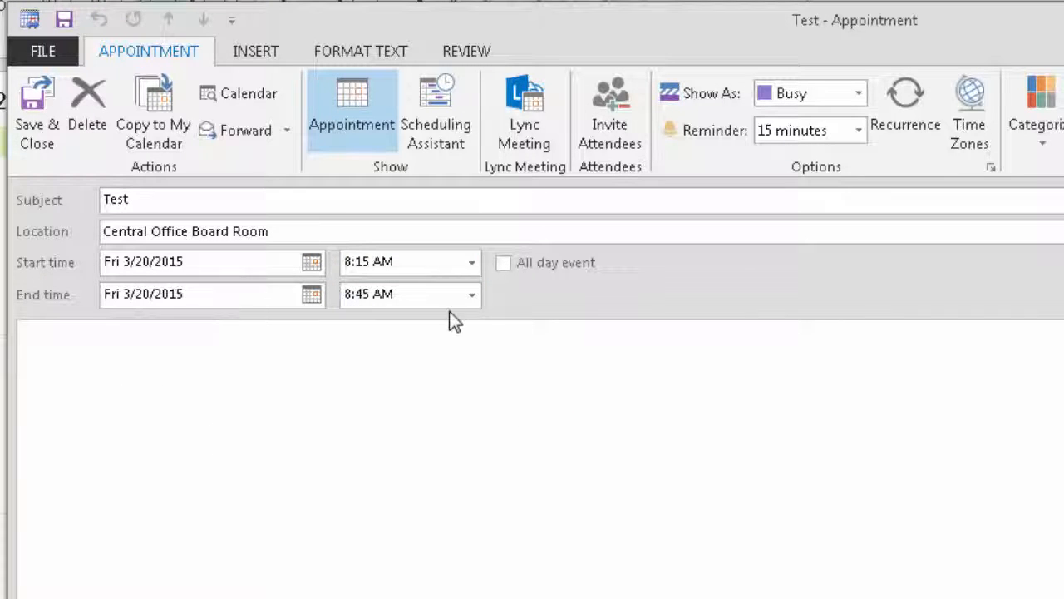
# Examine the appointment's Show As statuses, reminder intervals and recurrence settings.
pyautogui.click(405, 294)
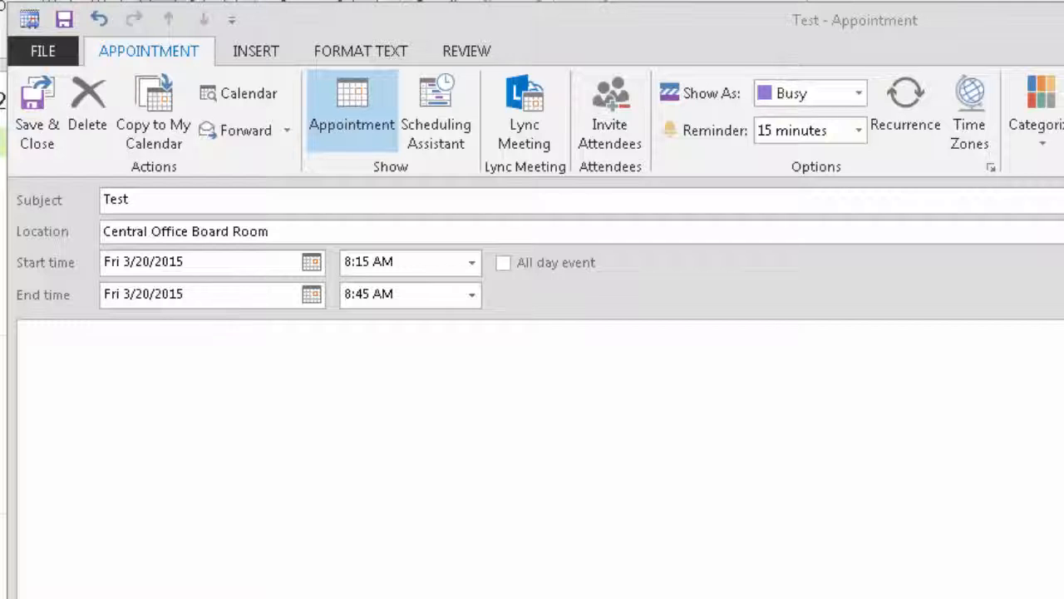
pyautogui.click(831, 98)
pyautogui.click(861, 95)
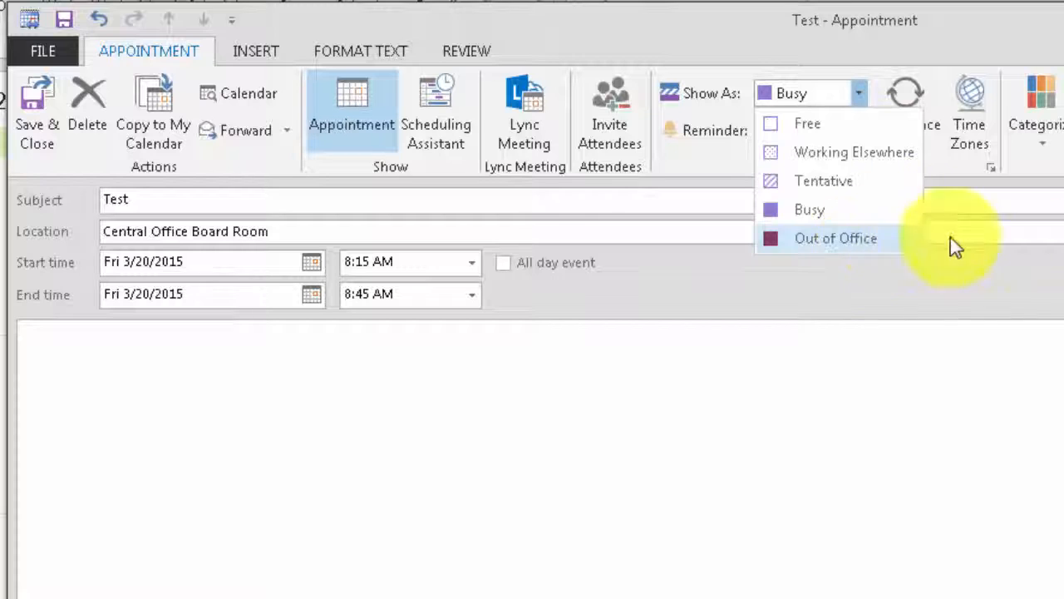
pyautogui.click(891, 208)
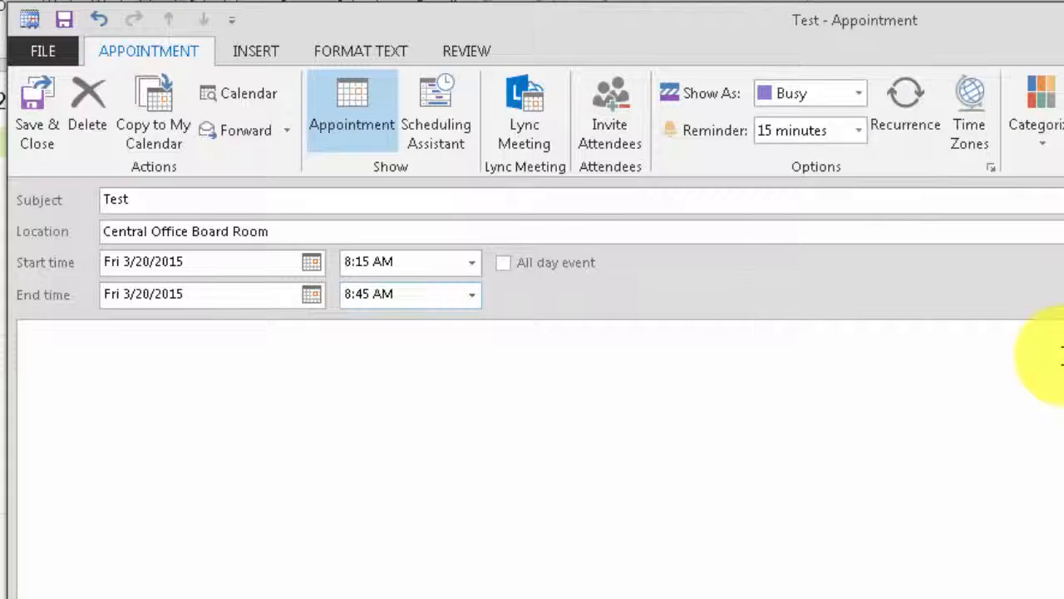
pyautogui.click(861, 133)
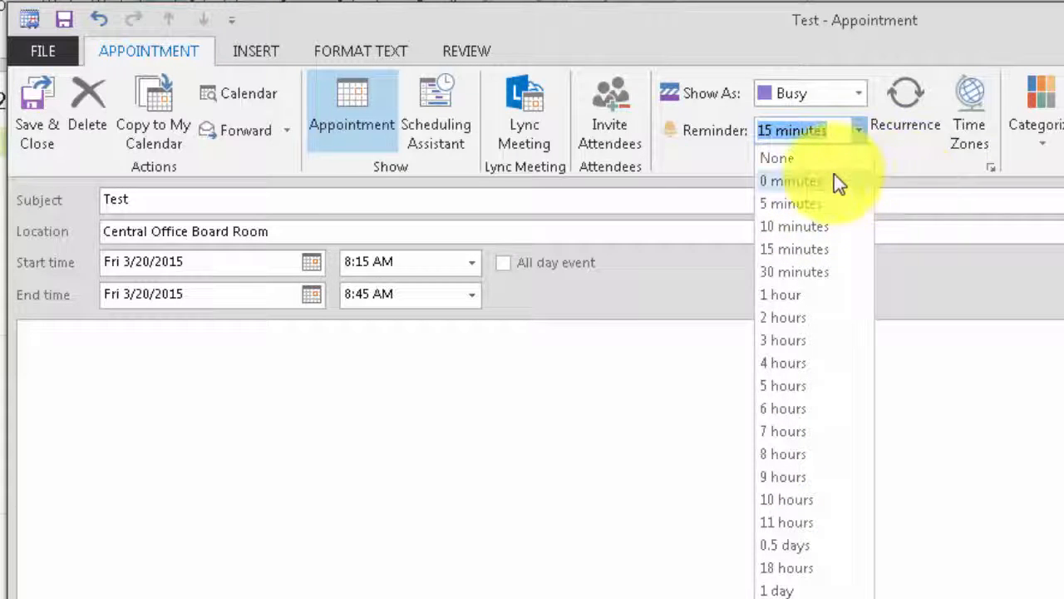
pyautogui.press('Escape')
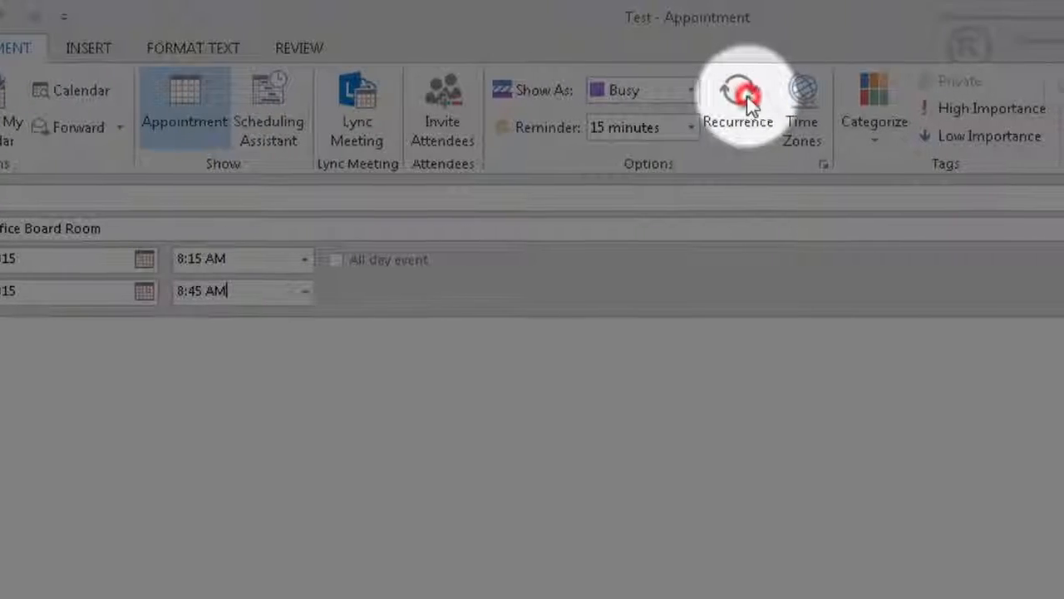
pyautogui.click(807, 100)
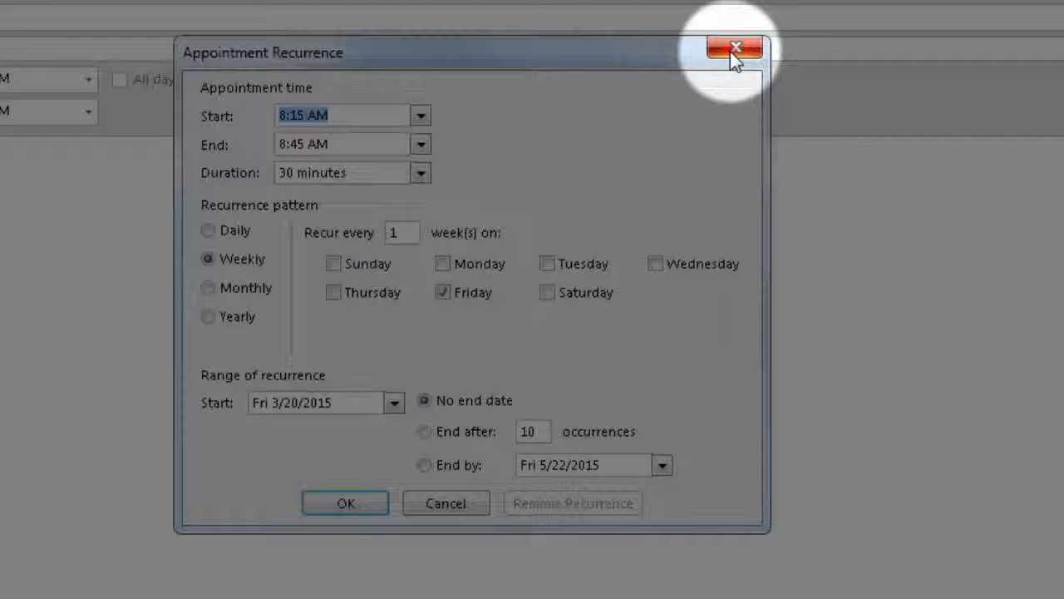
pyautogui.click(732, 50)
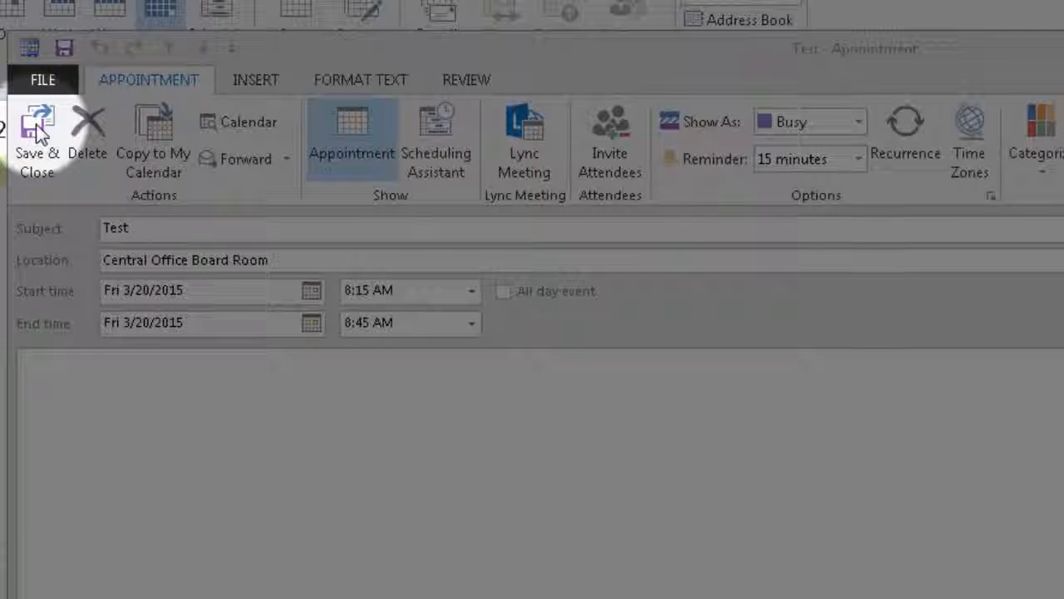
# Save and close the Test appointment.
pyautogui.click(37, 125)
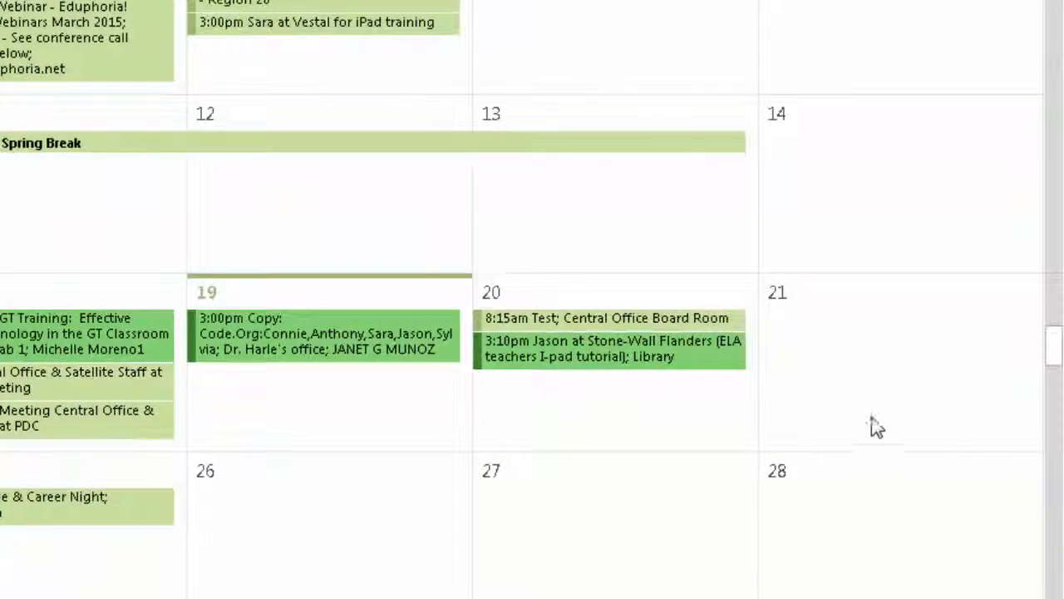
# Reopen the Test appointment on March 20 for editing, and save and close it again.
pyautogui.doubleClick(708, 327)
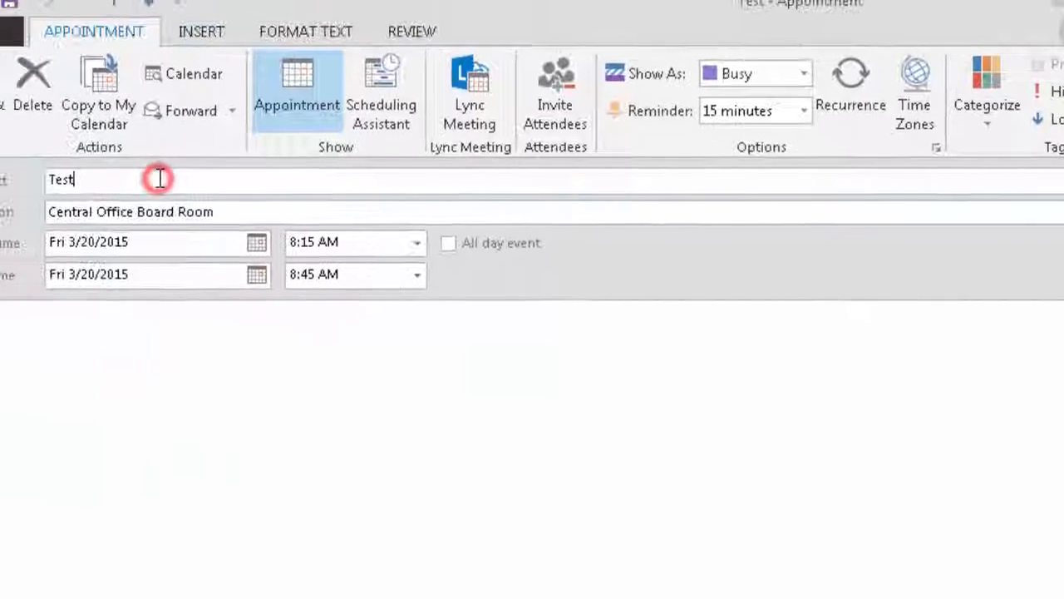
pyautogui.click(261, 205)
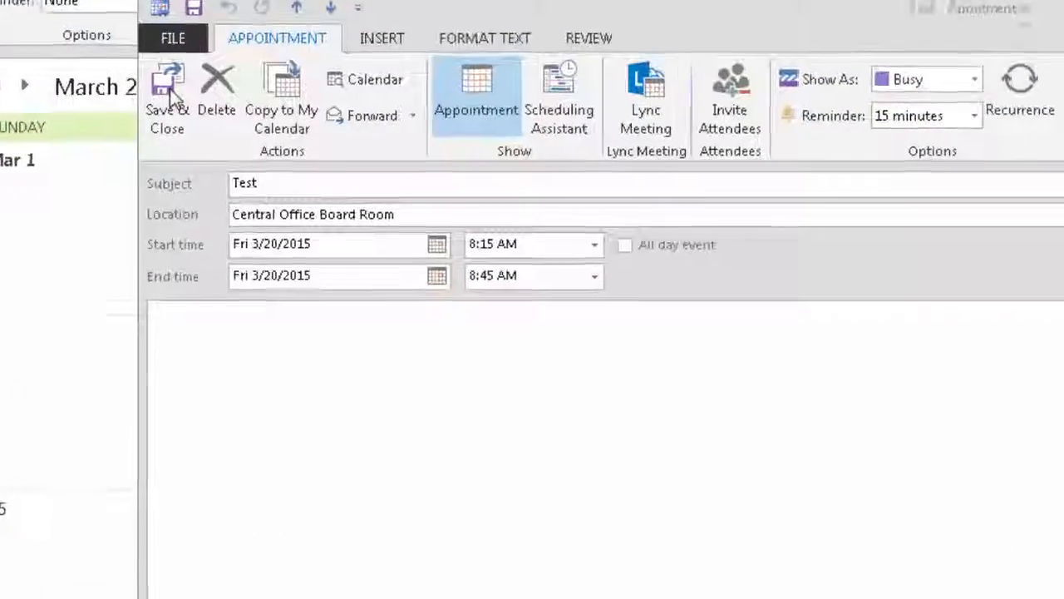
pyautogui.click(30, 98)
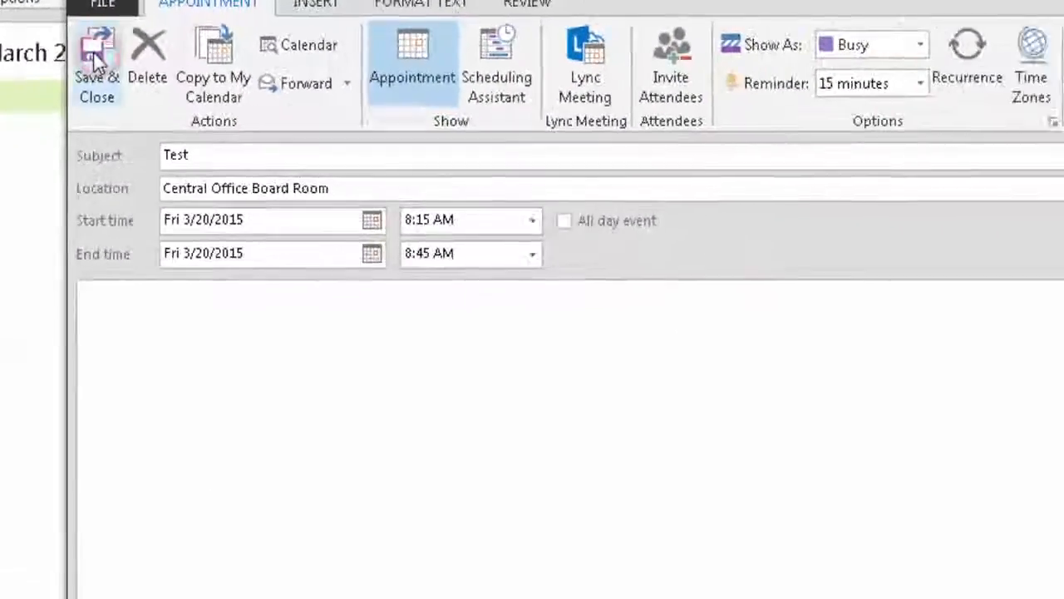